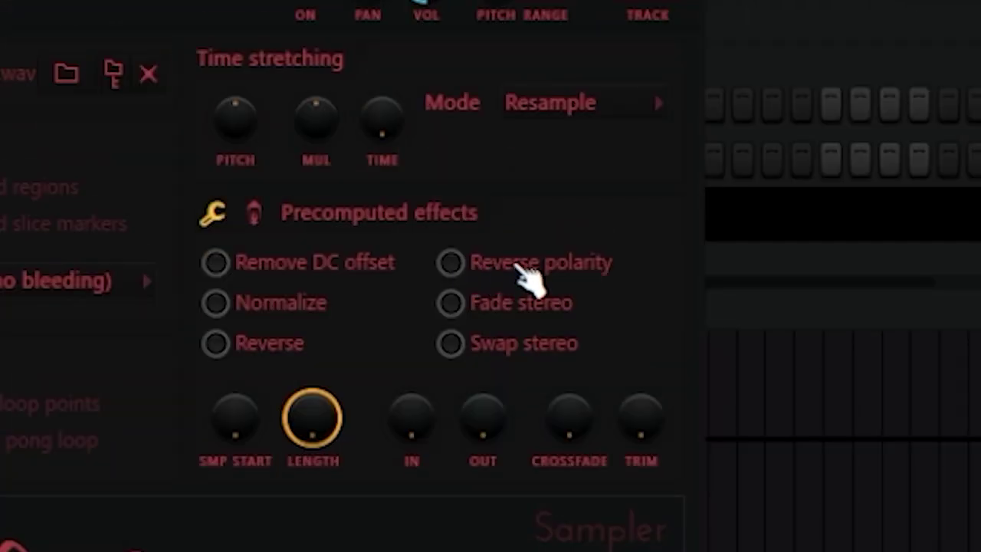
- Switch the Kick sample's Reverse polarity effect on and off repeatedly to compare how it sounds with the 808
left_click(526, 275)
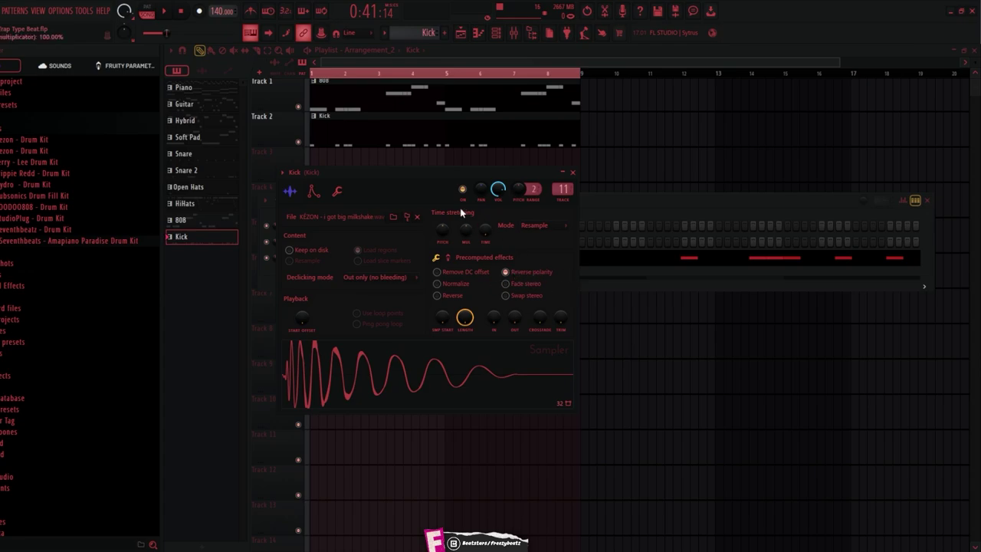
left_click_drag(455, 177, 458, 174)
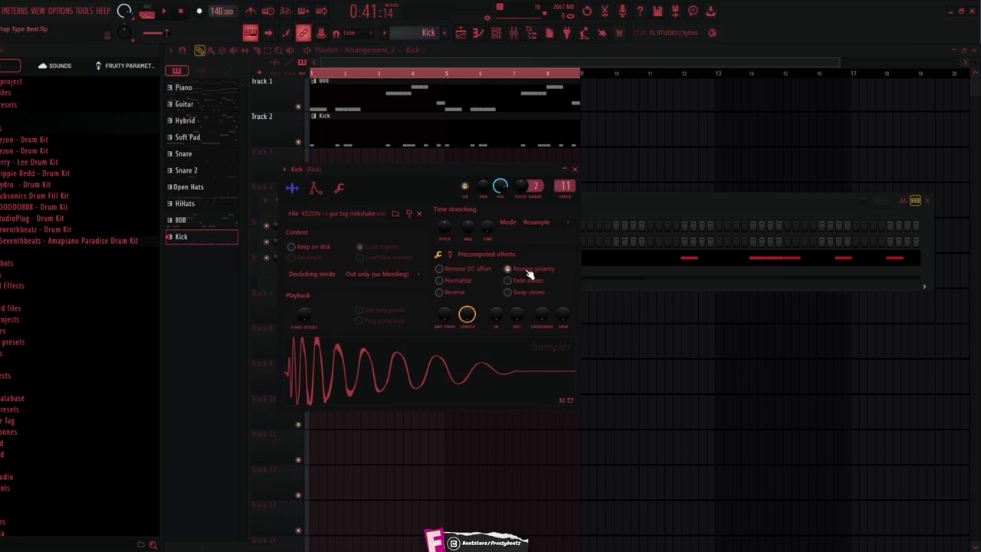
left_click_drag(430, 178, 447, 176)
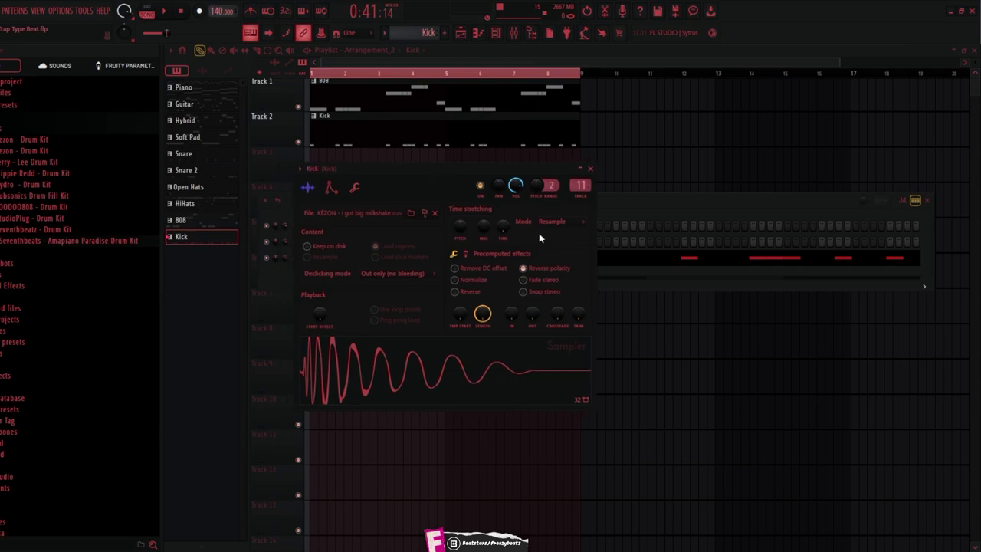
left_click(560, 270)
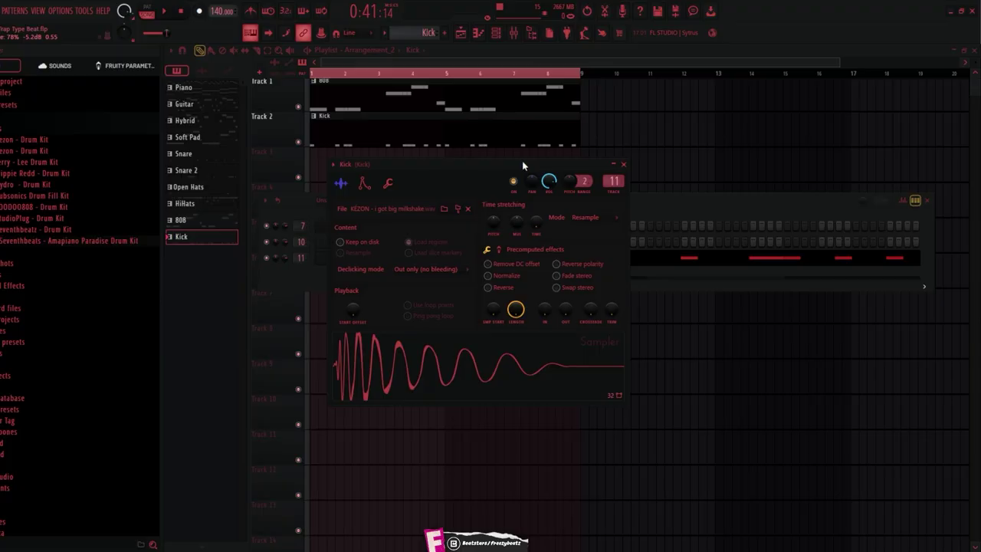
left_click_drag(485, 162, 465, 158)
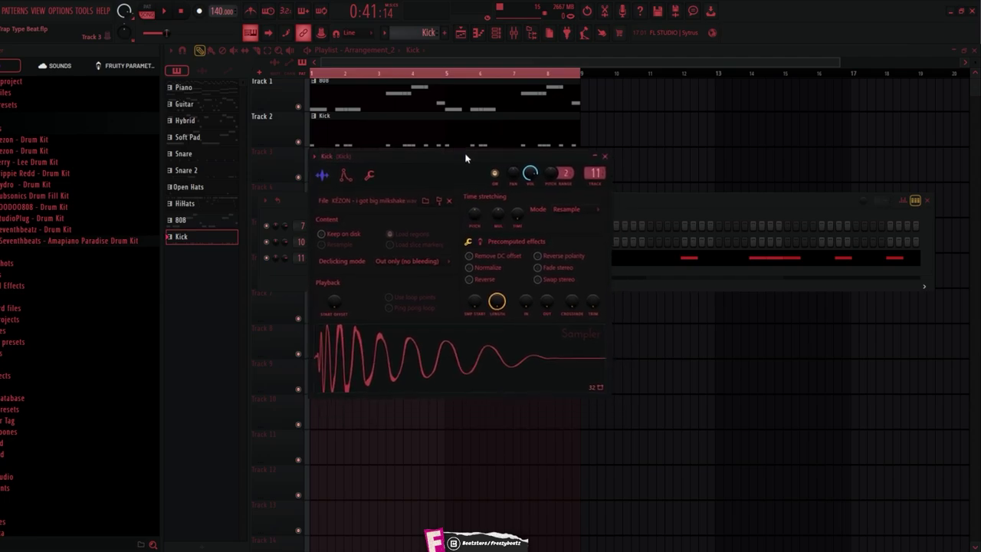
left_click(537, 256)
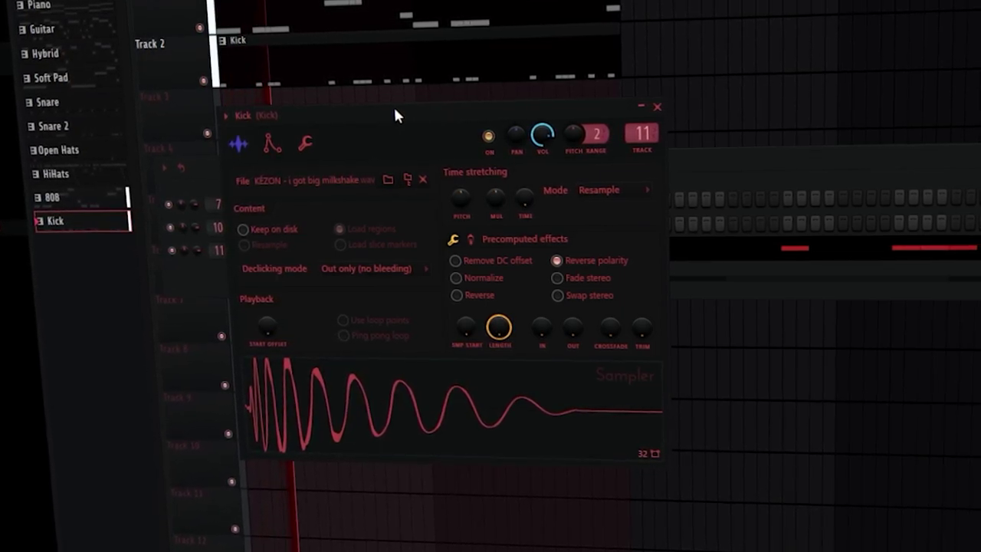
left_click(601, 257)
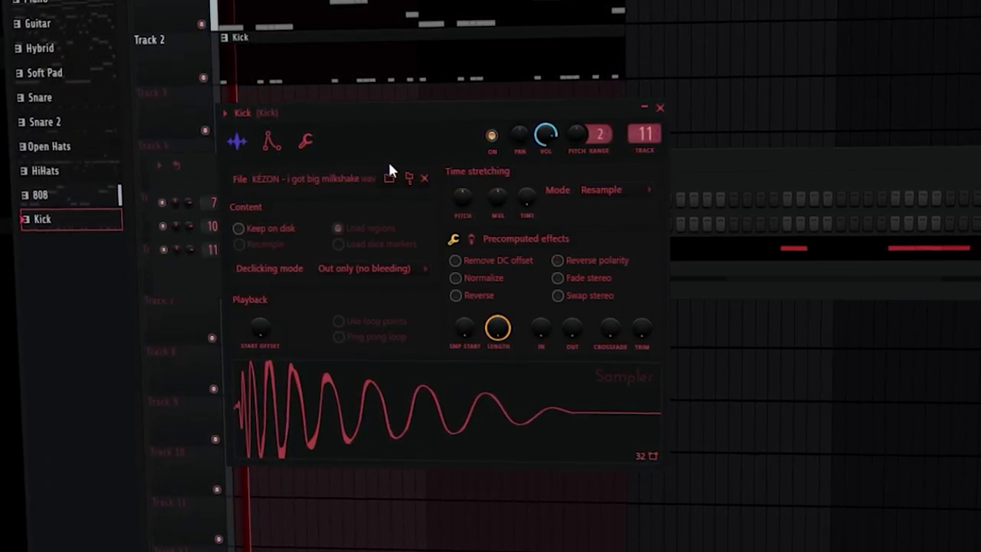
left_click(596, 261)
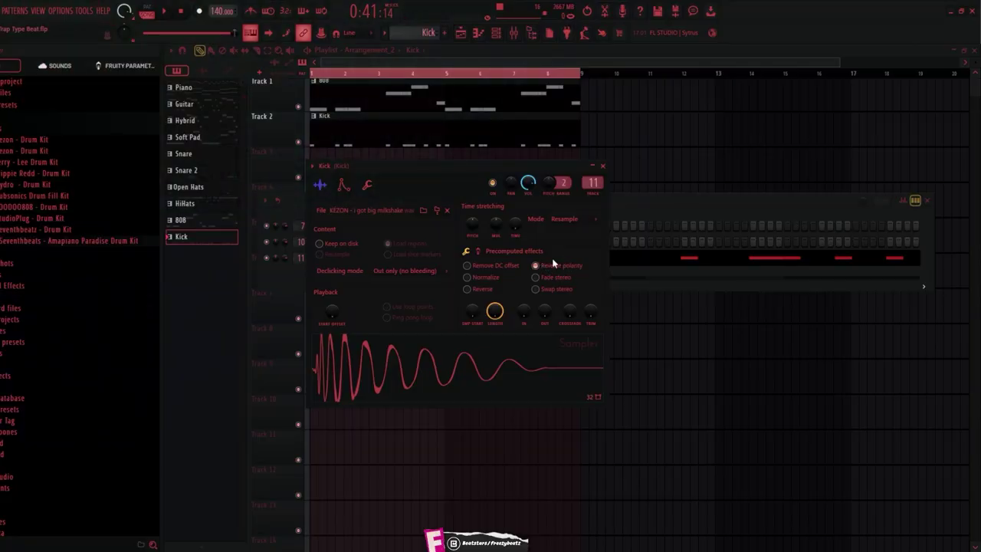
left_click(556, 264)
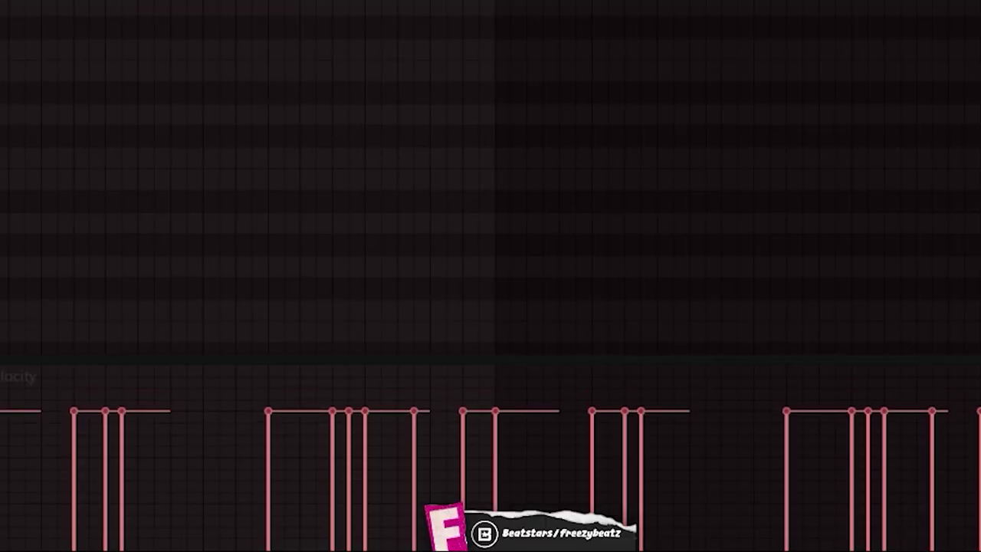
- Audition the Kick pattern and fine-tune the Kick track's volume fader in the mixer, raising it slightly
scroll(491, 391, "up", 5)
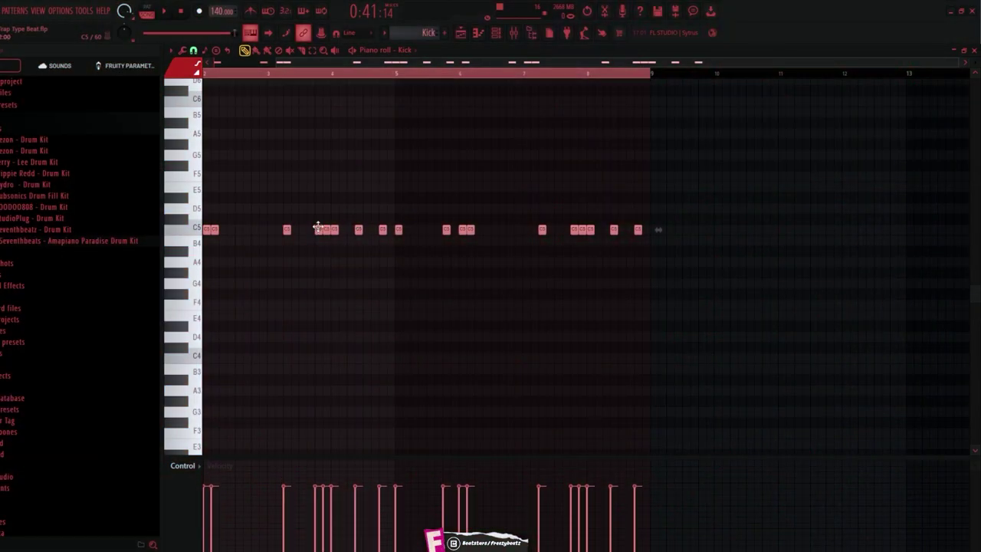
left_click(318, 227)
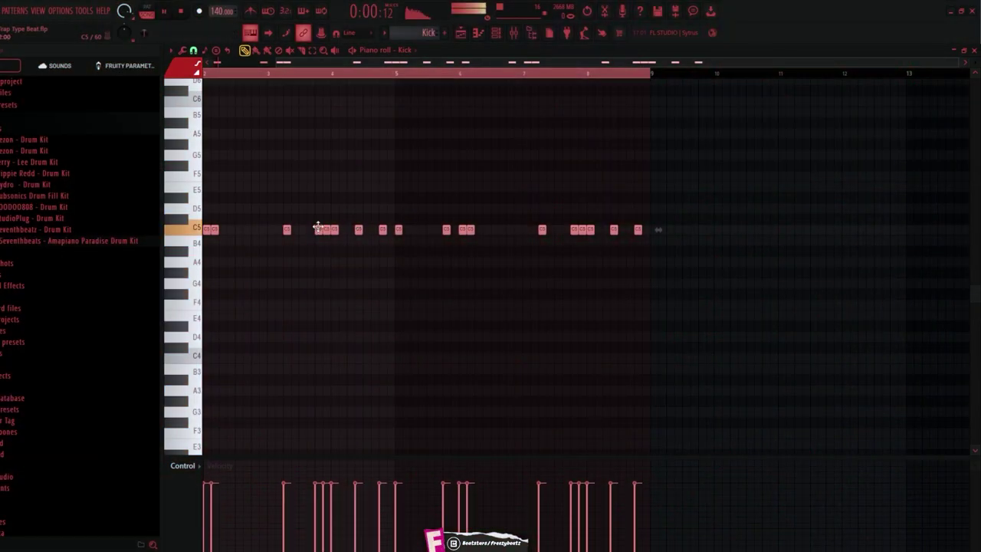
left_click(514, 33)
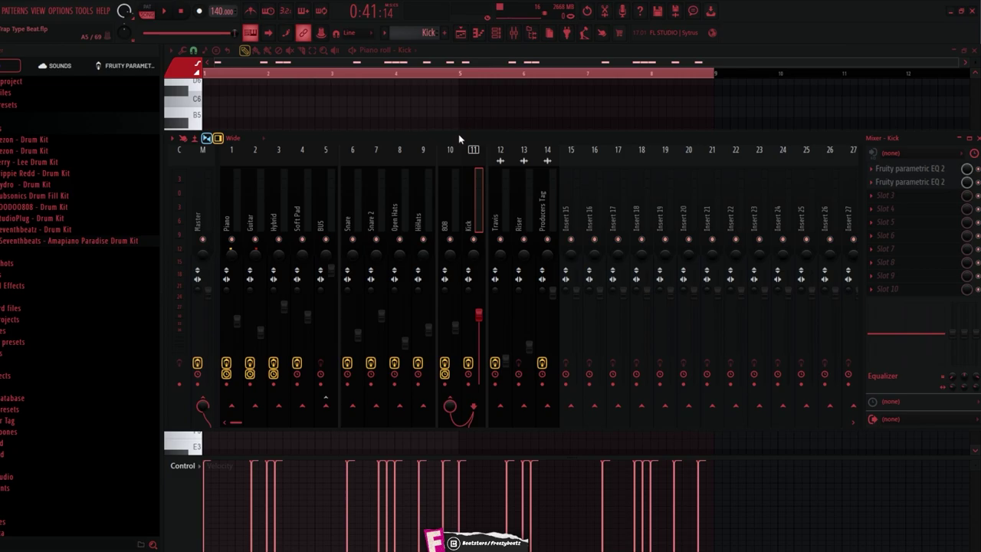
left_click(453, 206)
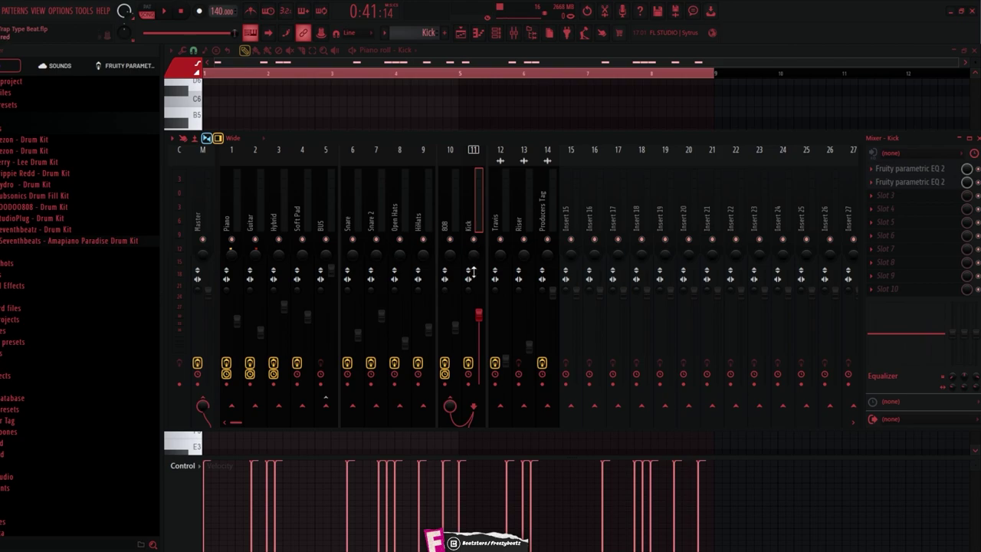
left_click_drag(481, 291, 480, 316)
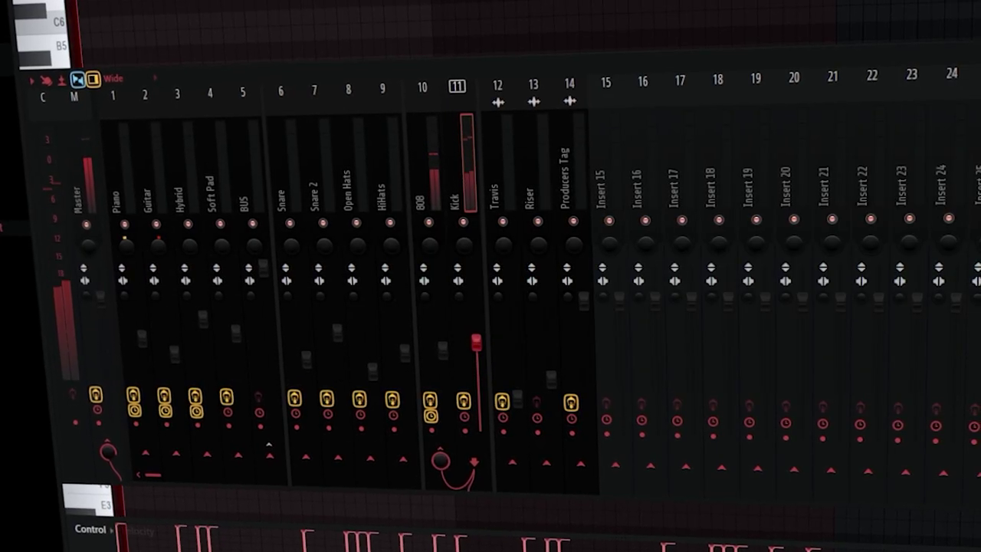
mouse_move(476, 343)
left_mouse_down()
mouse_move(474, 317)
mouse_move(480, 339)
left_mouse_up()
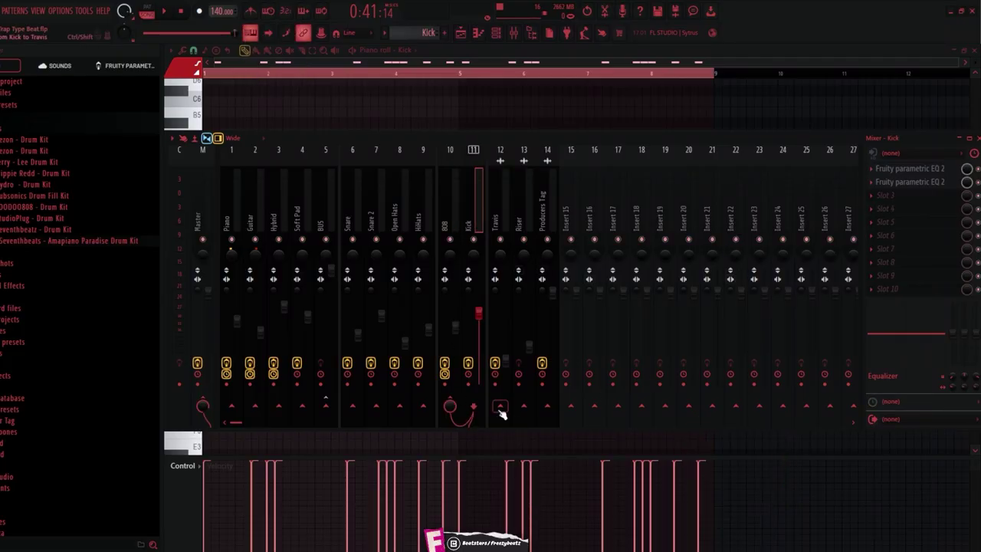
- Sidechain the Kick mixer track to the 808 track and raise the send level
left_click(455, 408)
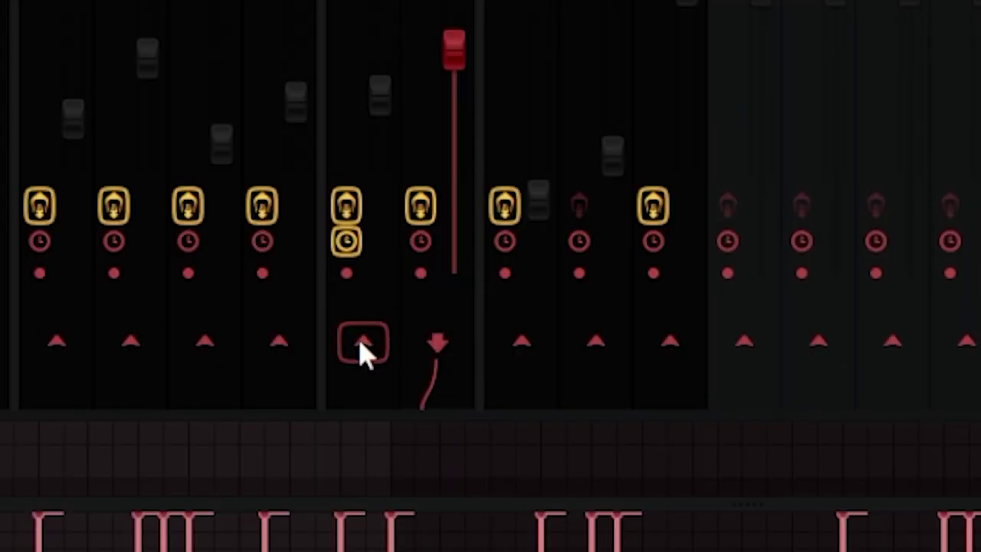
right_click(364, 354)
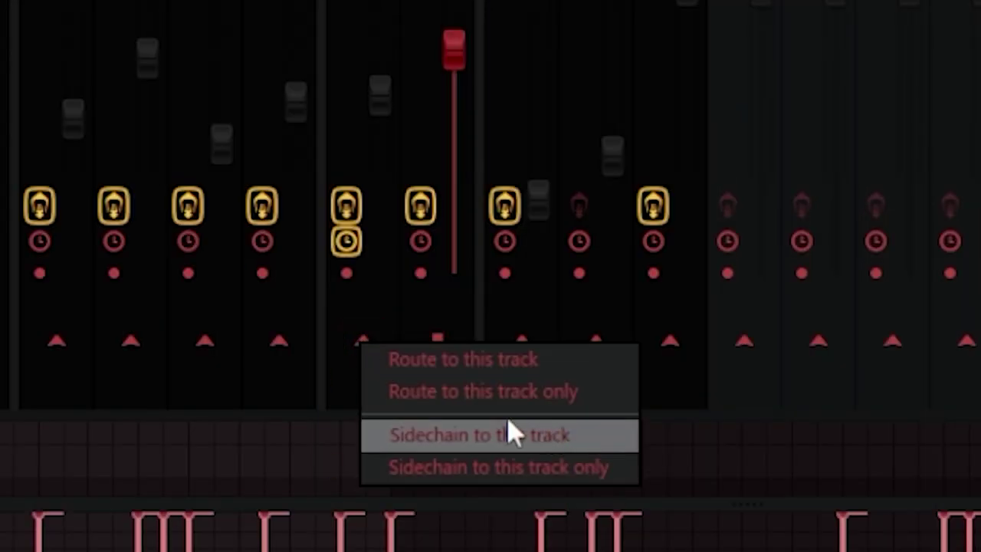
left_click(533, 435)
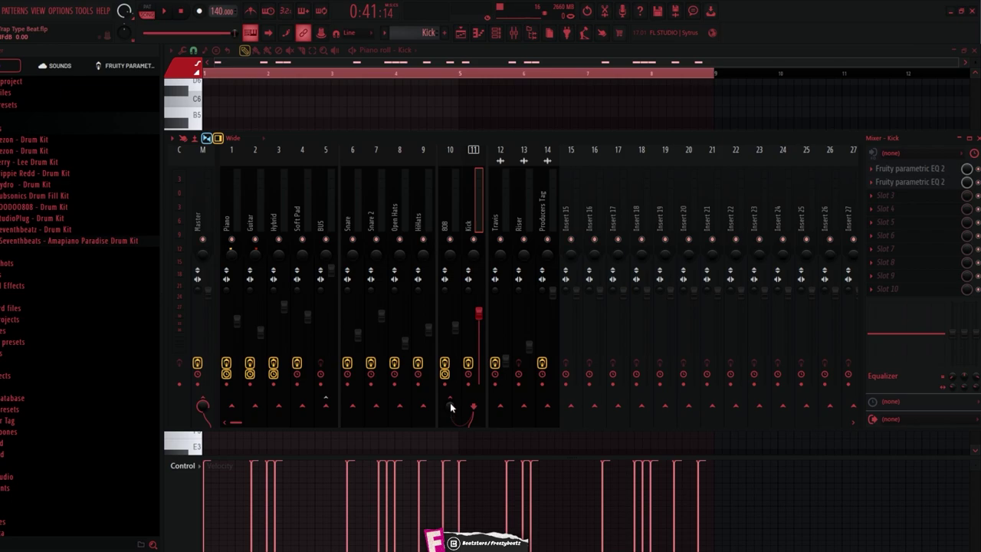
key("space")
key("space")
left_click_drag(450, 407, 451, 337)
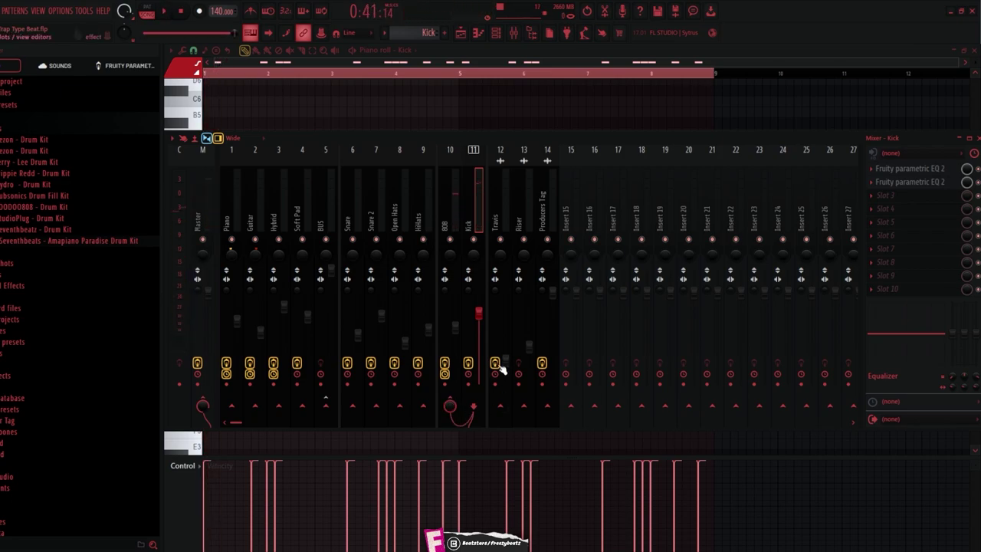
- Open the Fruity Limiter on the 808 track and, in COMP mode, set its sidechain source to Kick
left_click(459, 204)
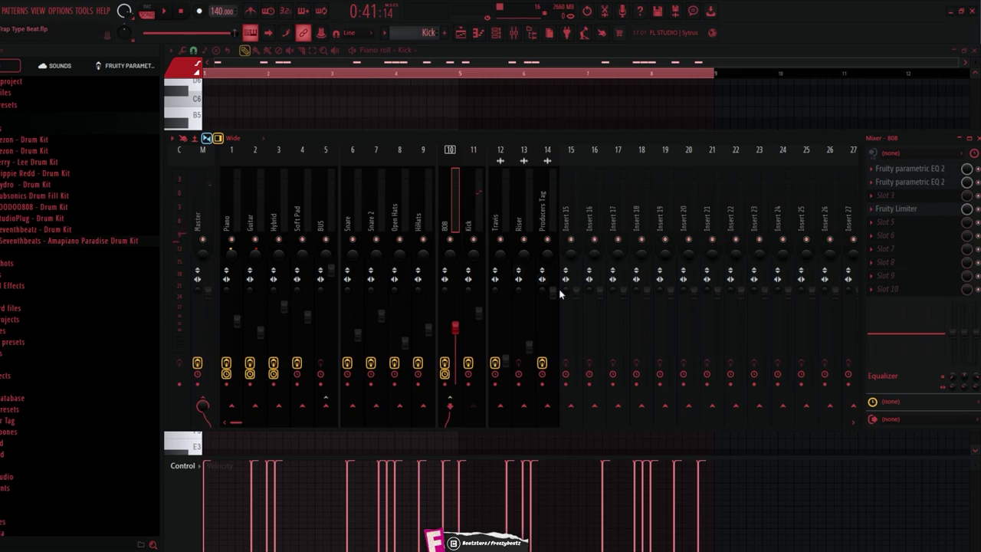
left_click(909, 210)
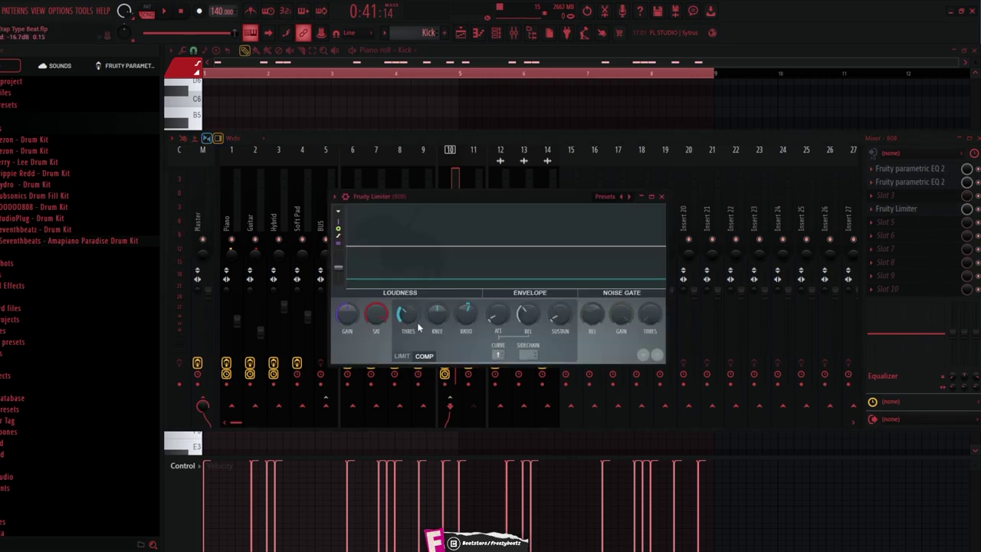
left_click(402, 355)
left_click(424, 356)
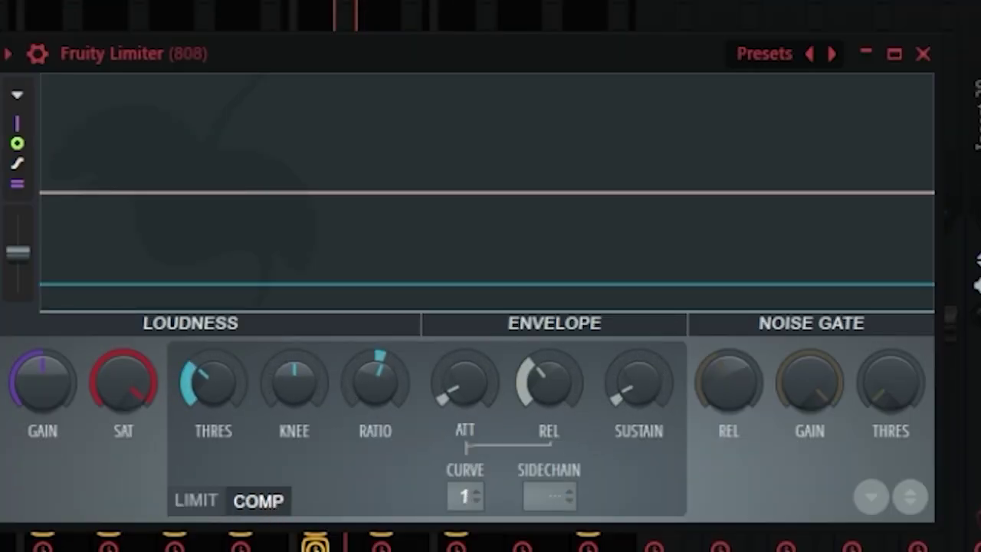
left_click(548, 496)
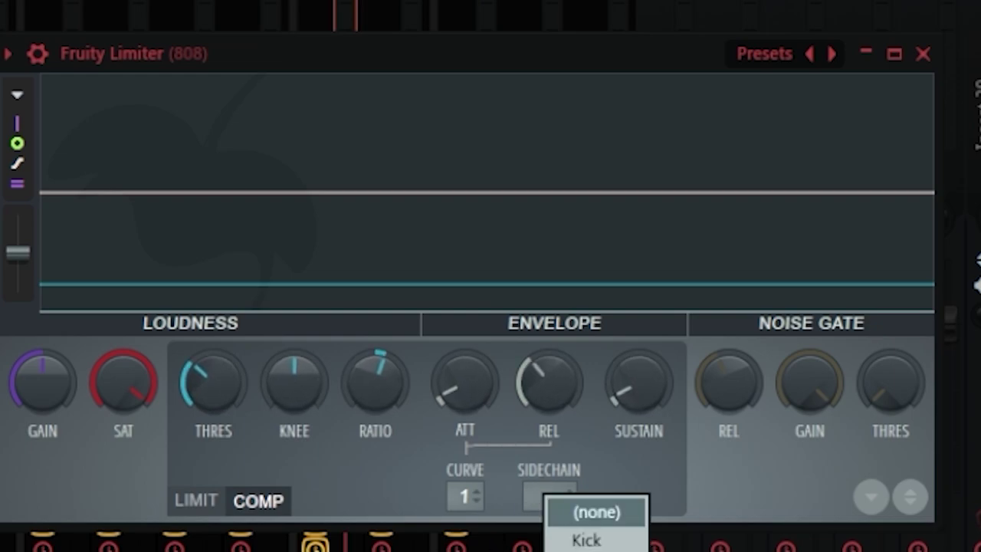
left_click(606, 541)
- Adjust the 808 compressor's threshold while auditioning how the Kick ducks the 808
mouse_move(410, 313)
left_mouse_down()
mouse_move(410, 302)
mouse_move(410, 312)
left_mouse_up()
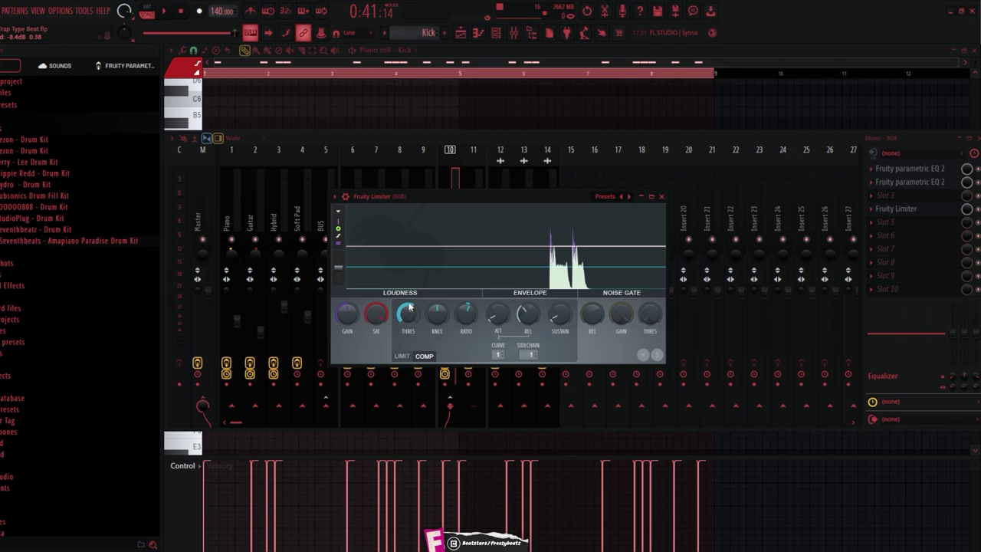
mouse_move(411, 313)
left_mouse_down()
mouse_move(411, 323)
mouse_move(408, 312)
left_mouse_up()
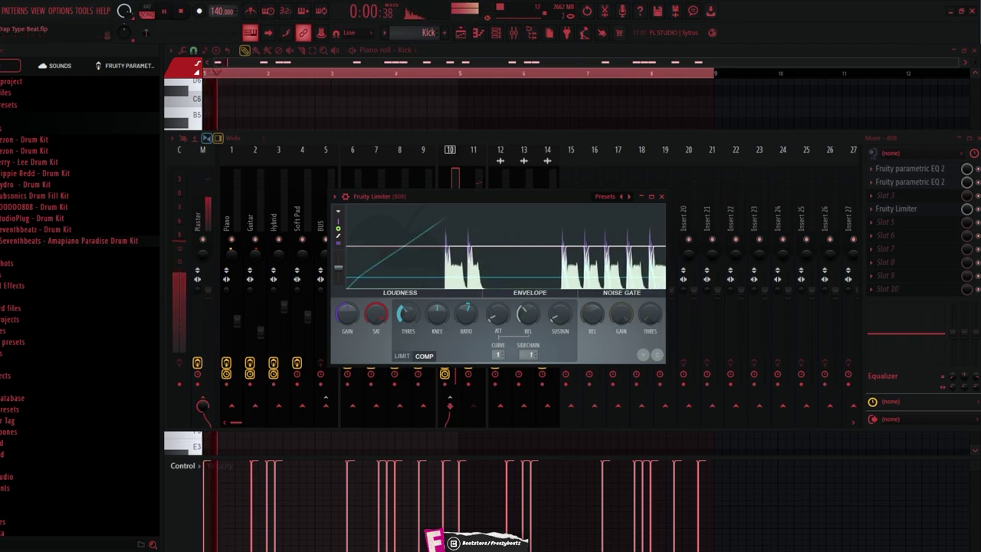
key("space")
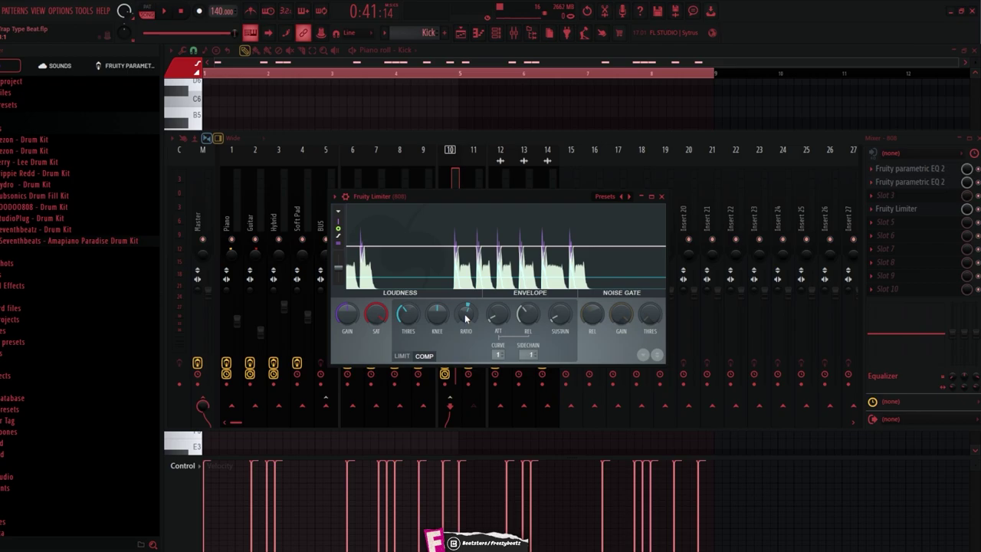
- Fine-tune the 808 compressor's ratio and release time and audition the result
left_click_drag(463, 315, 463, 302)
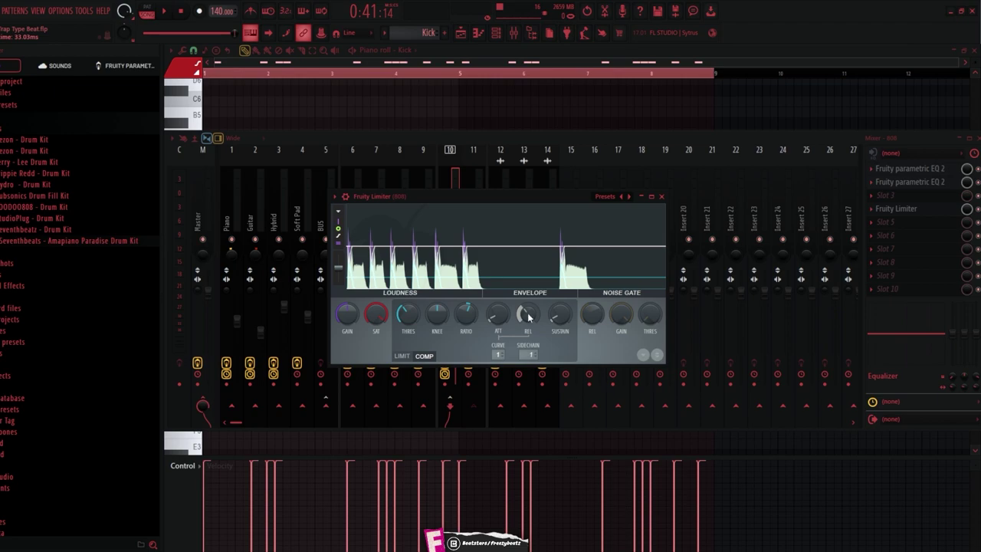
left_click_drag(520, 312, 520, 303)
key("space")
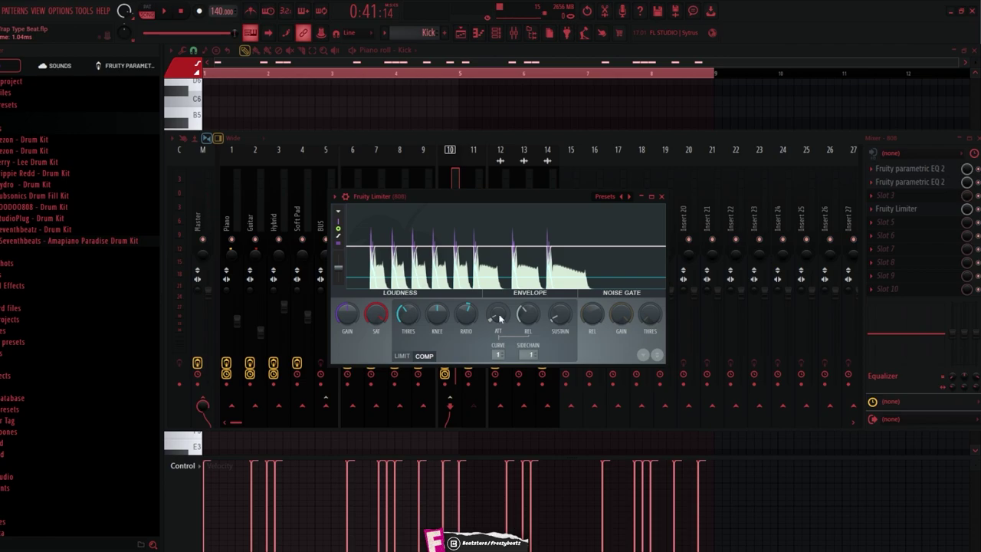
- Reposition the 808 track's Fruity Limiter window and close it to return to the mixer
left_click_drag(489, 199, 487, 197)
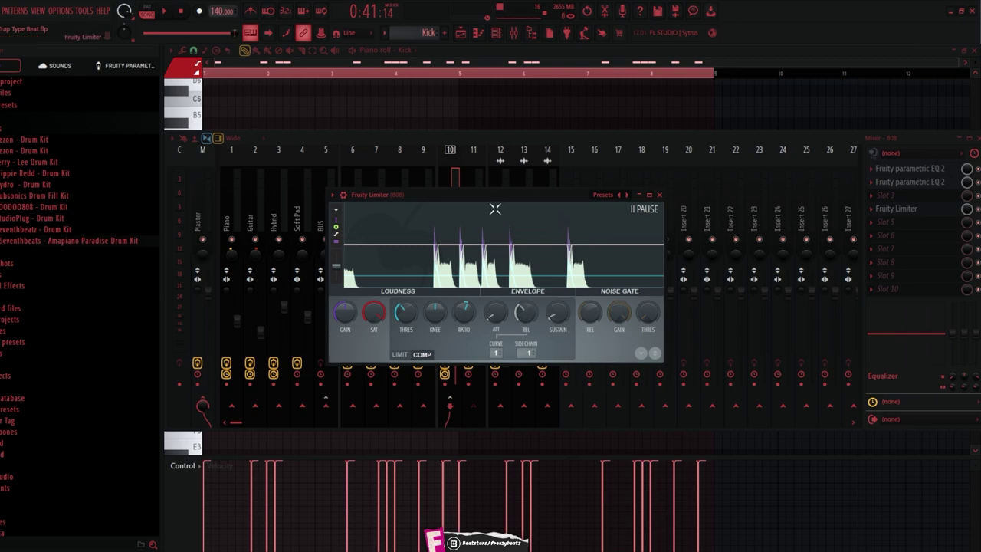
left_click(895, 208)
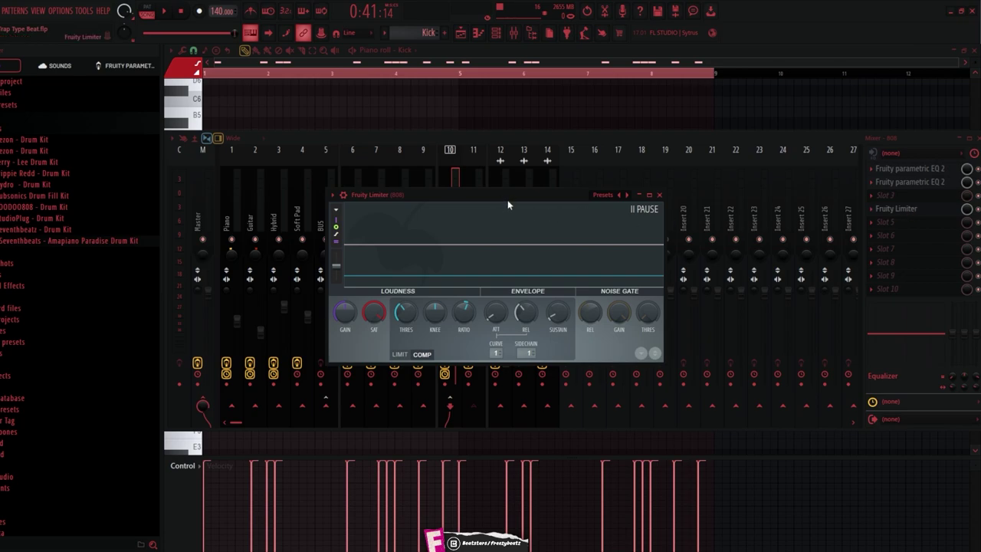
left_click_drag(505, 198, 503, 197)
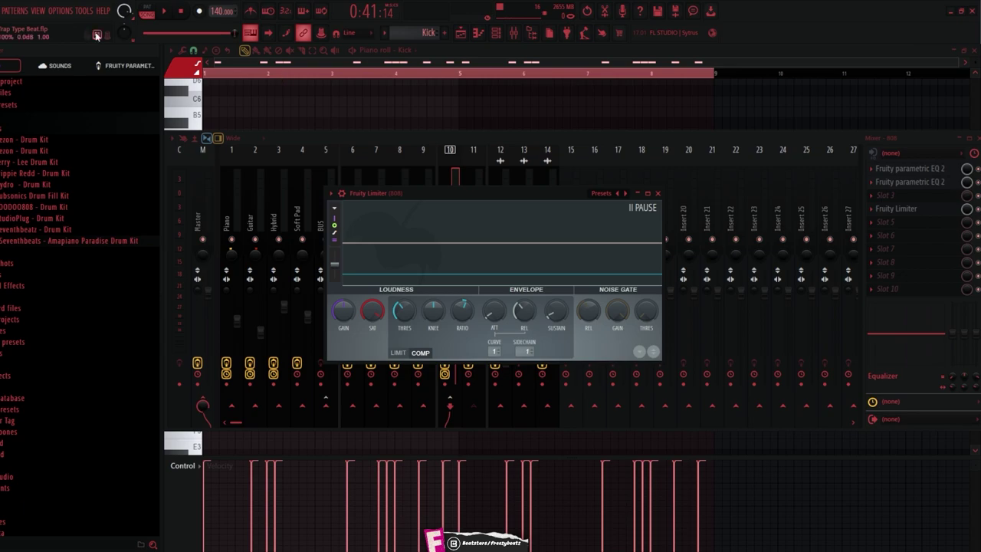
left_click_drag(447, 199, 492, 201)
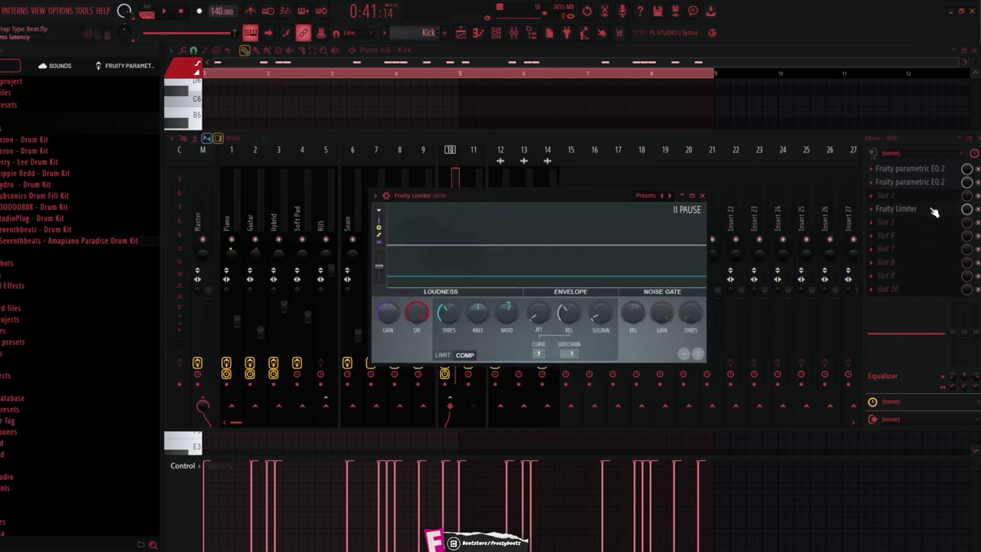
key("Escape")
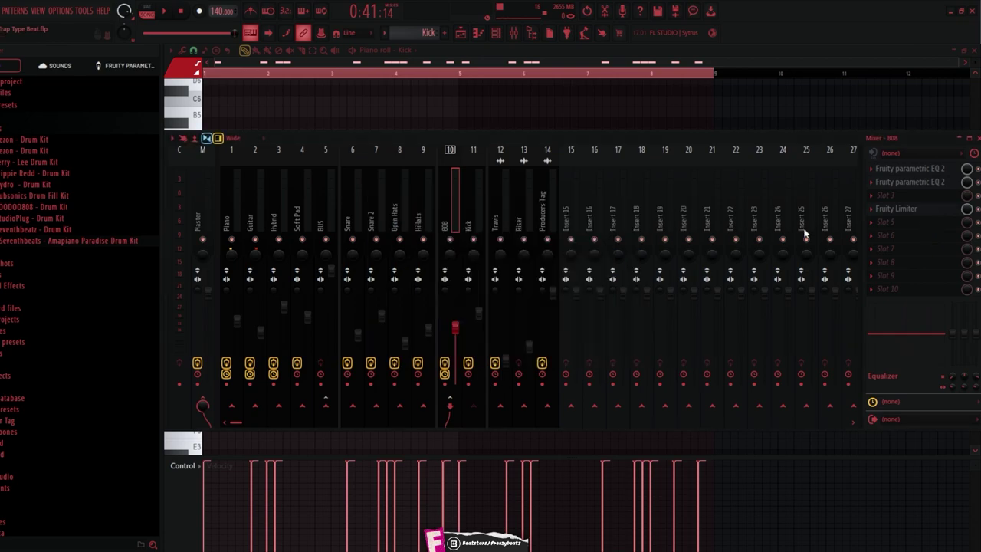